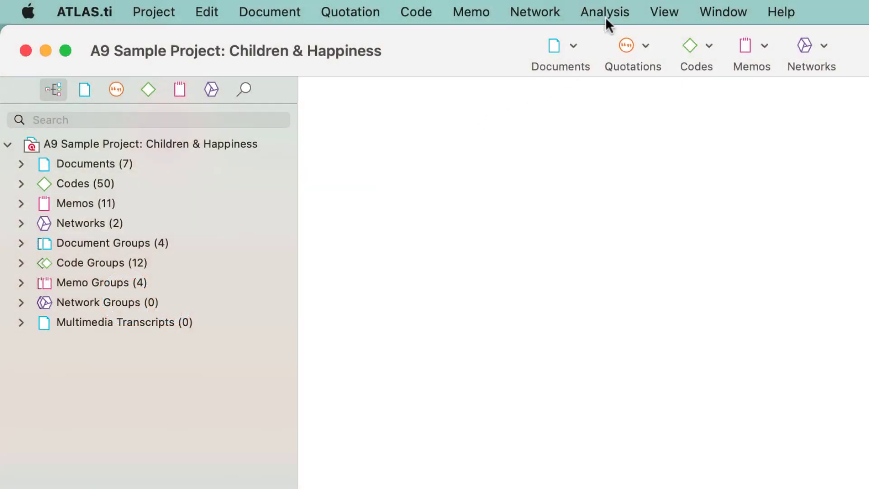
Step: Open the Code Co-occurrence Explorer from the Analysis menu
left_click(606, 10)
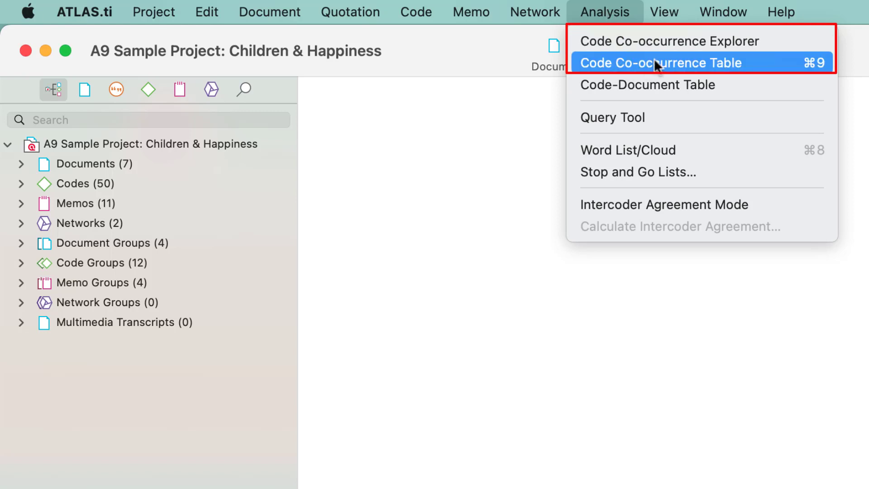
left_click(660, 45)
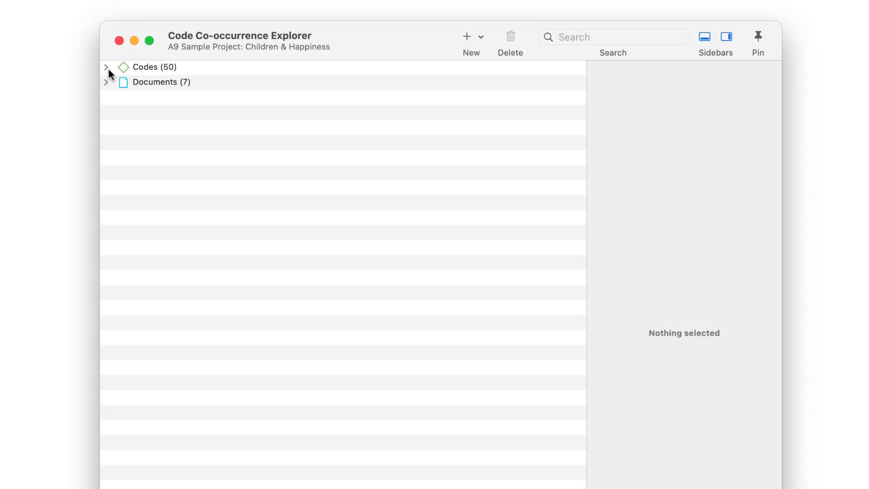
Step: Expand Codes (50), glance at children: < happiness, then expand children: > happiness's co-occurring codes
left_click(107, 68)
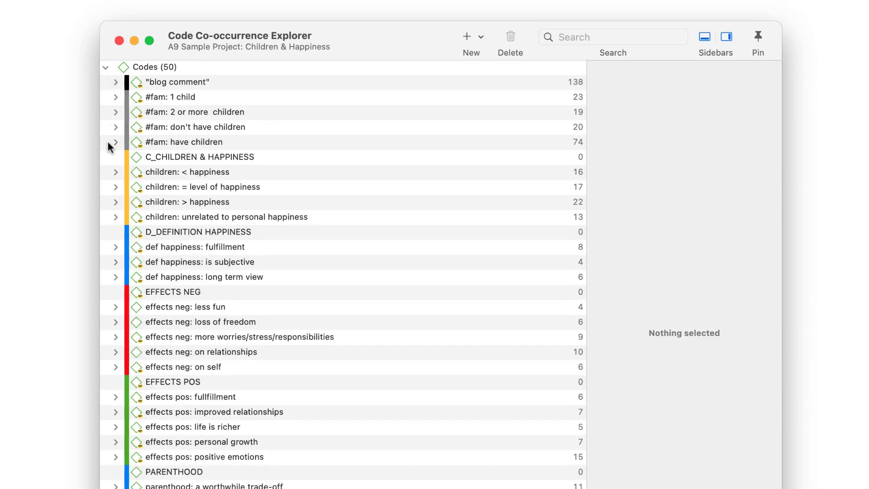
left_click(116, 172)
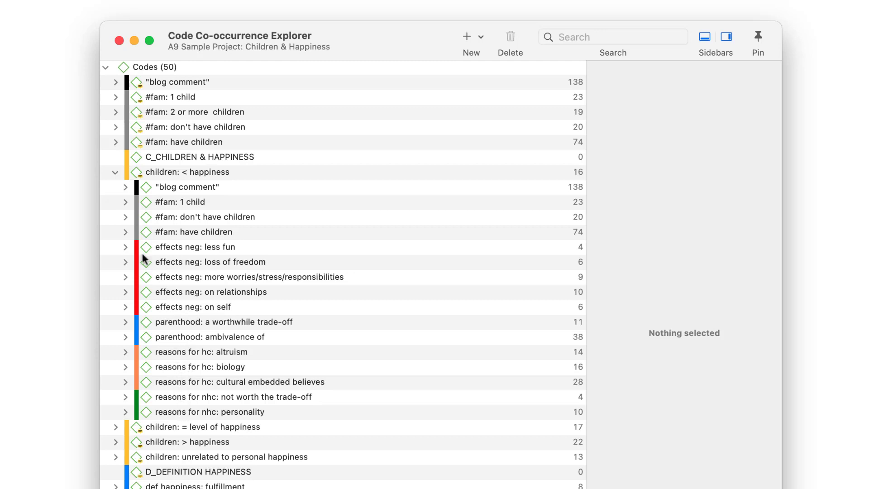
left_click(116, 172)
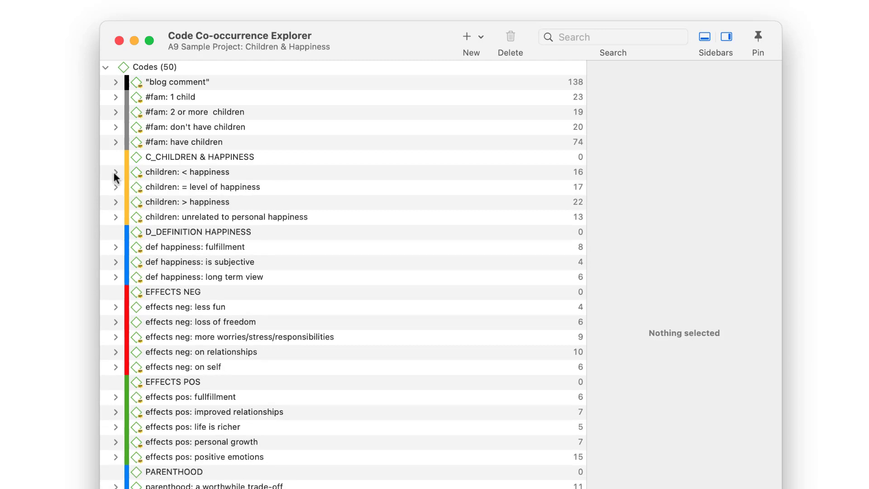
left_click(115, 202)
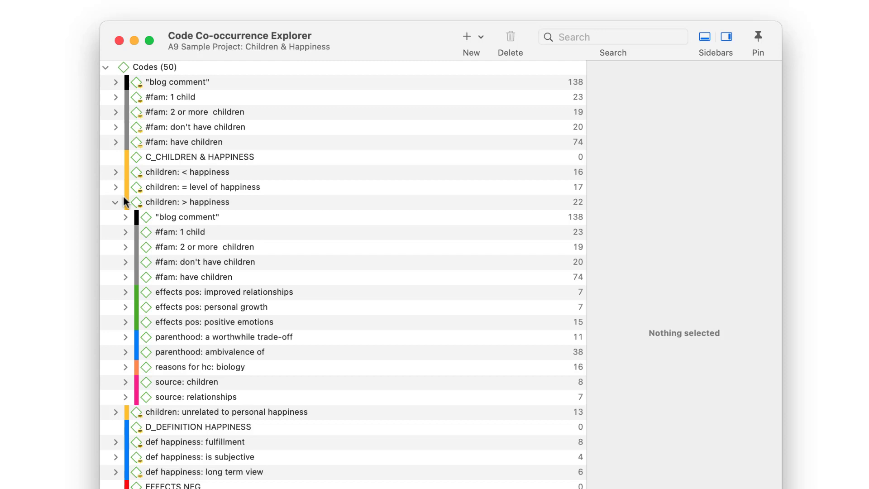
Step: Collapse Codes, expand Documents (7) and reveal the codes used in document 2
left_click(106, 67)
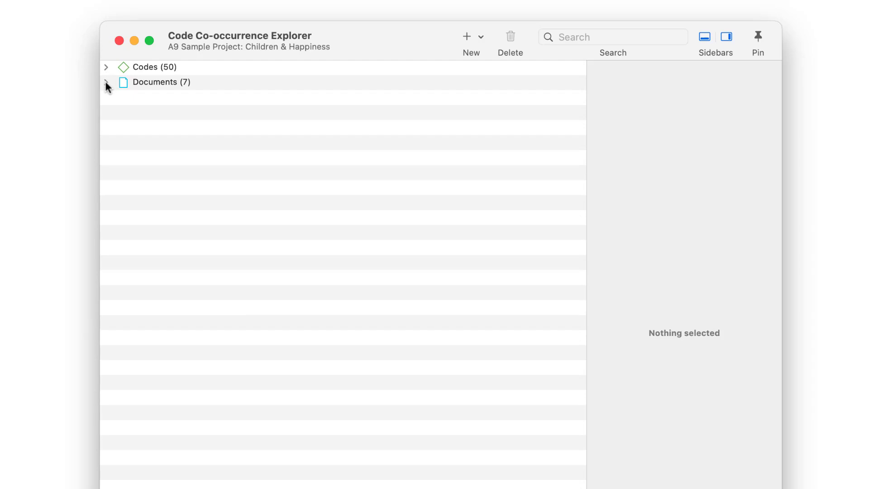
left_click(106, 84)
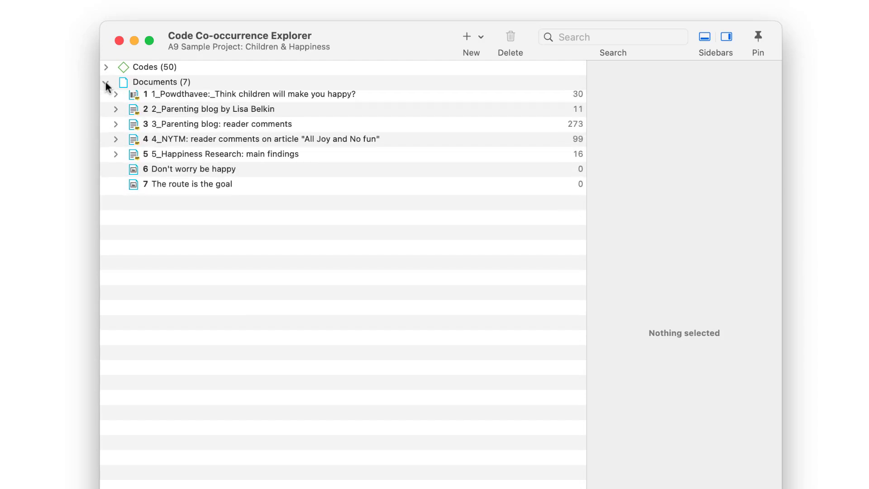
left_click(115, 112)
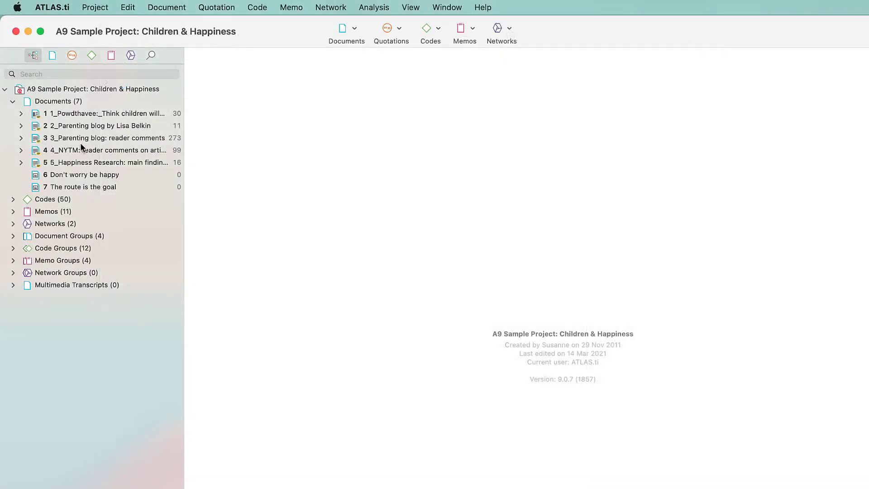
Step: Open the Parenting blog: reader comments document and select quotations 3:1 and 3:236
double_click(77, 137)
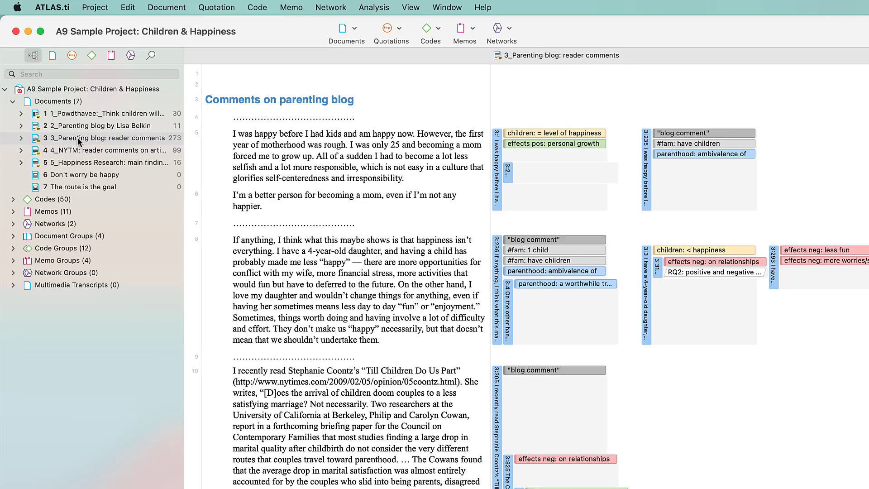
left_click(499, 148)
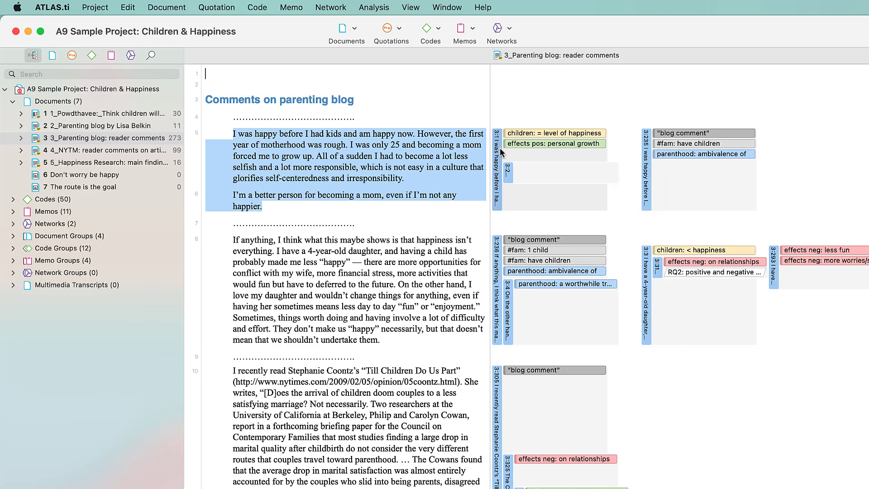
left_click(499, 148)
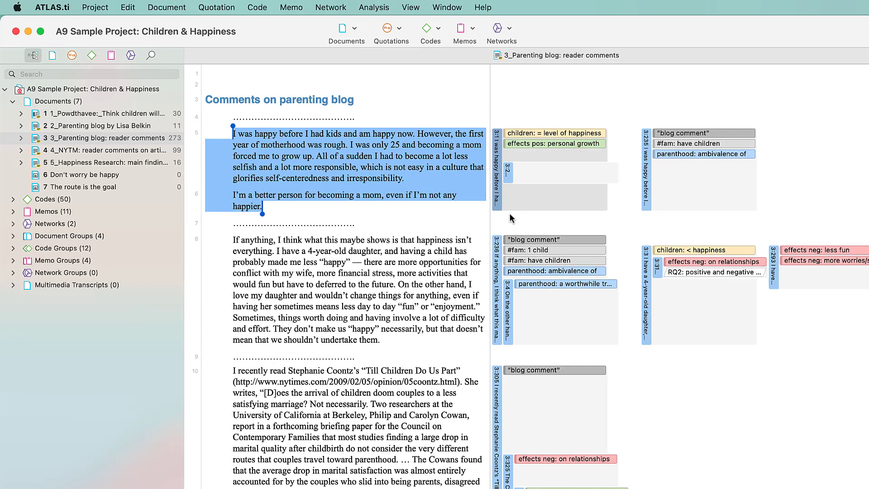
left_click(498, 261)
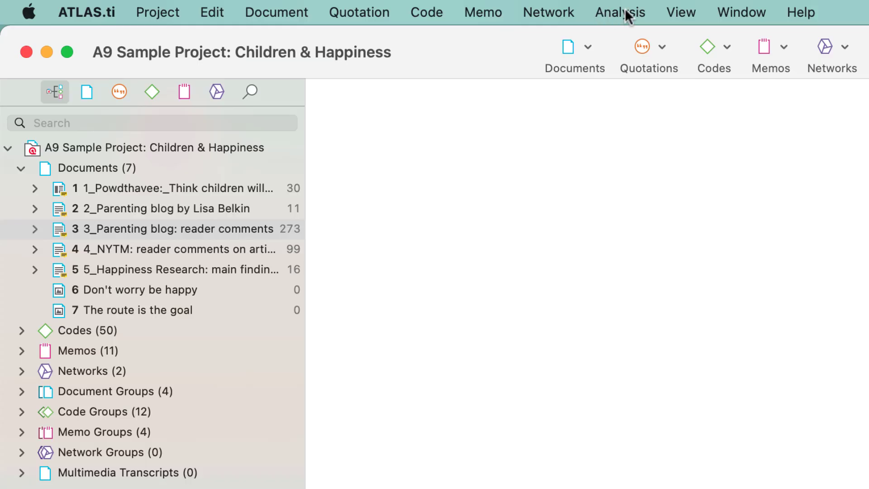
Step: Open the Code Co-occurrence Table with #fam: 1 child and #fam: 2 or more children as columns
left_click(377, 6)
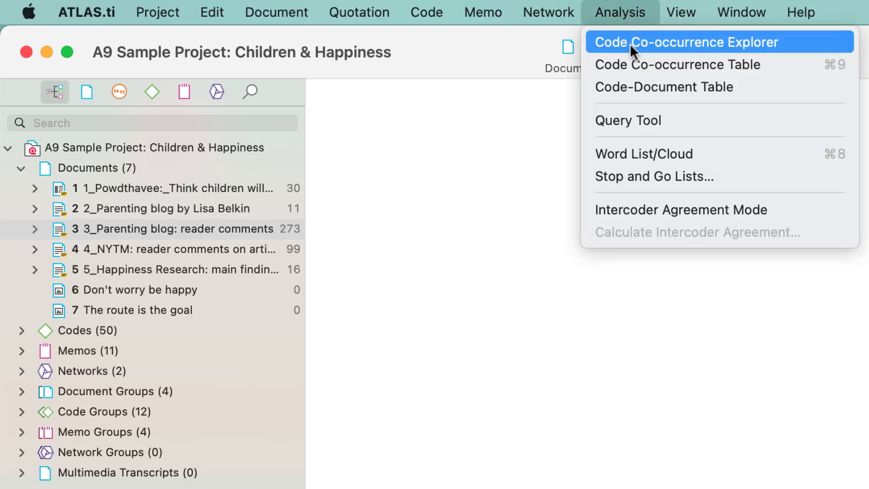
left_click(629, 60)
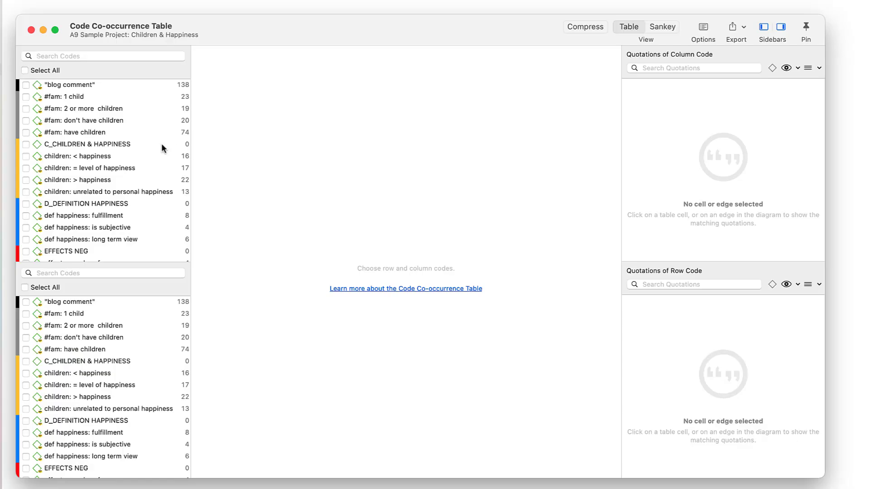
left_click(26, 97)
left_click(26, 109)
Step: Search 'effec' in the row list and tick all 12 effects codes as rows
left_click(55, 274)
type("effec")
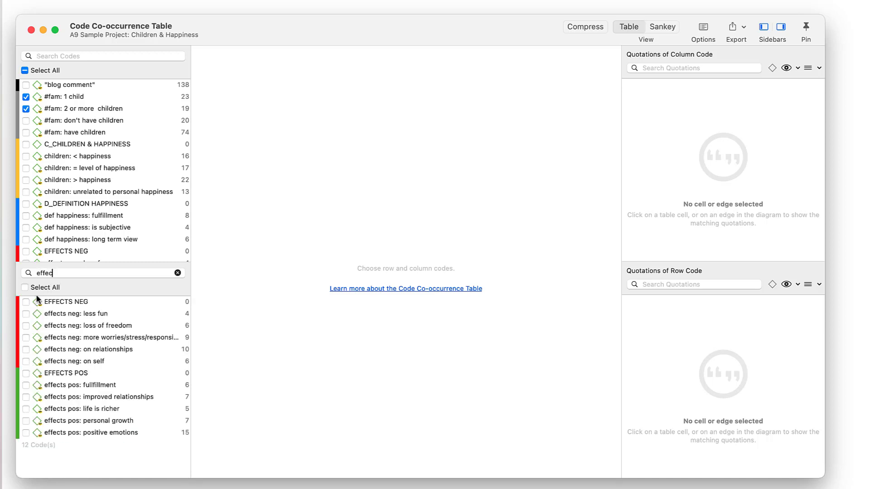
left_click(58, 302)
left_click(73, 434, "shift")
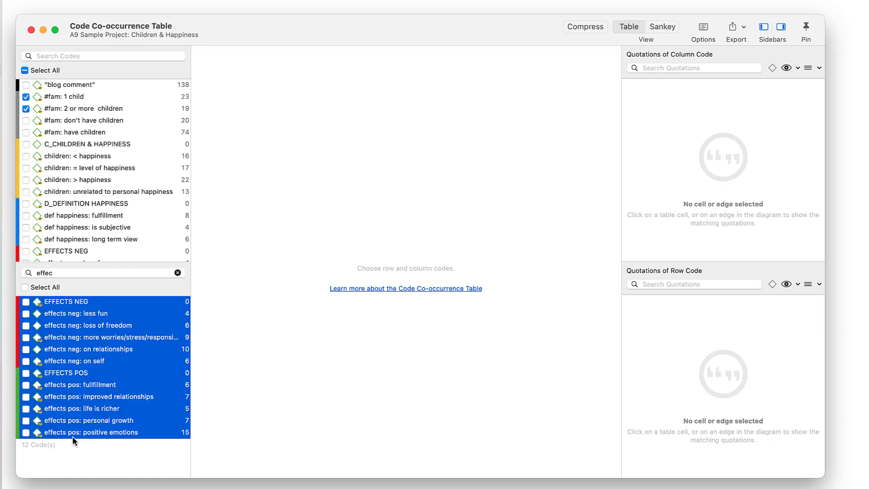
key("space")
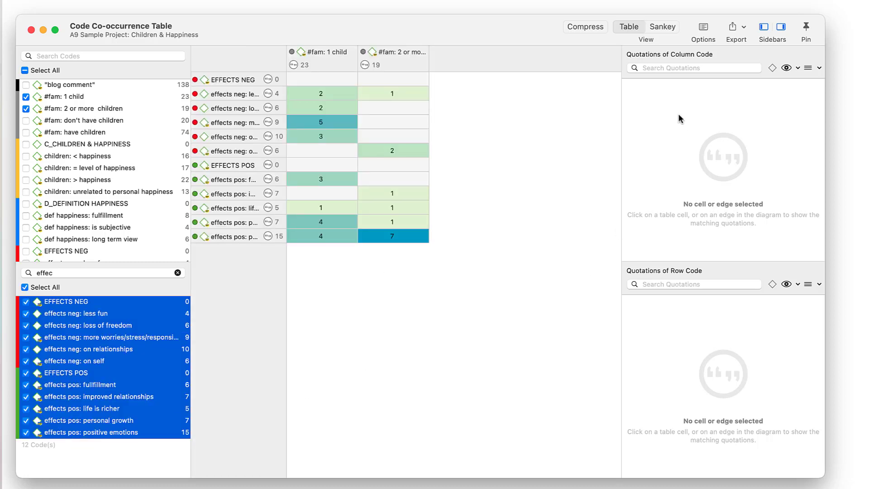
Step: Compress out empty effects rows, widen row names and the #fam column, and list less fun quotations
left_click(585, 27)
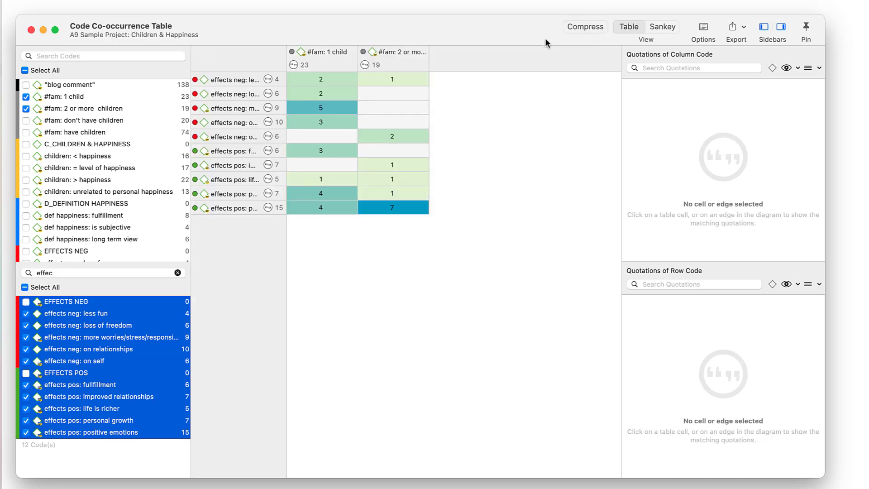
left_click_drag(287, 66, 399, 71)
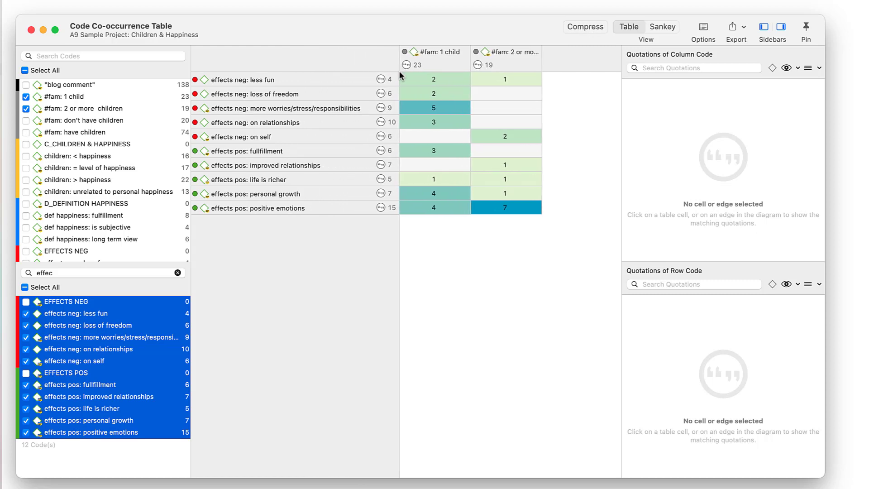
left_click_drag(542, 64, 585, 66)
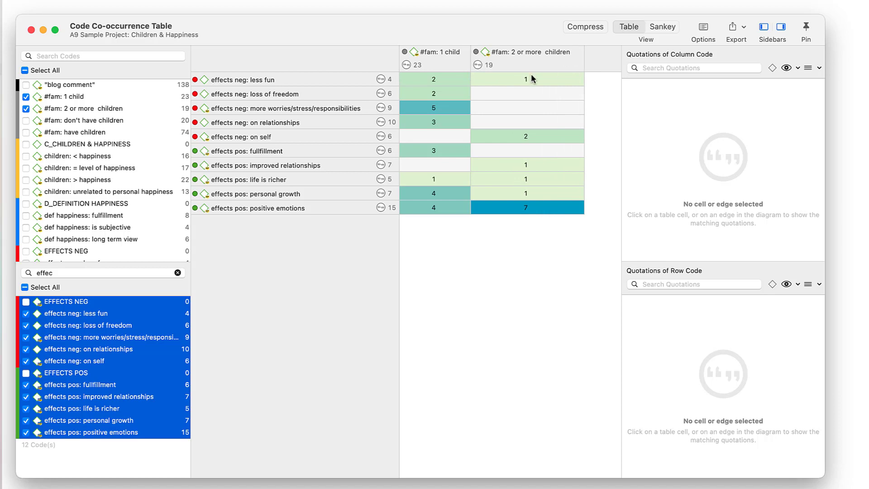
left_click(447, 82)
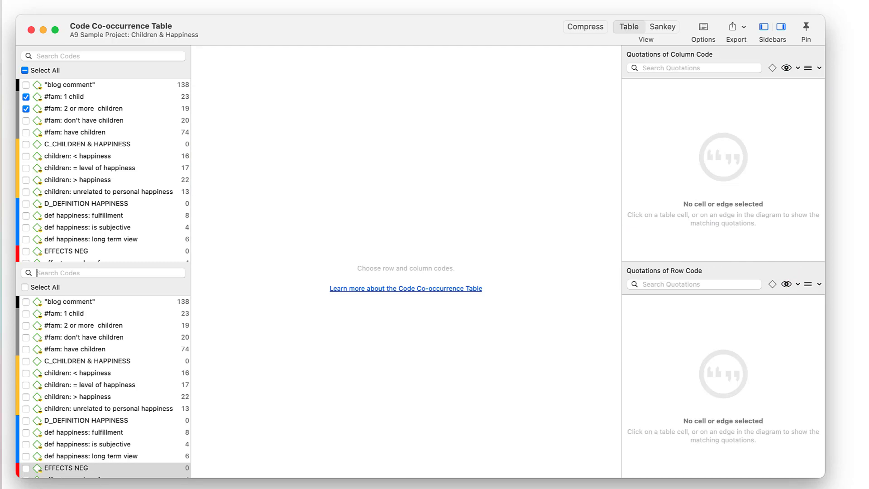
Step: Add children: < happiness, = level of happiness and > happiness as rows, widening the second column
left_click(26, 373)
left_click(26, 384)
left_click(26, 396)
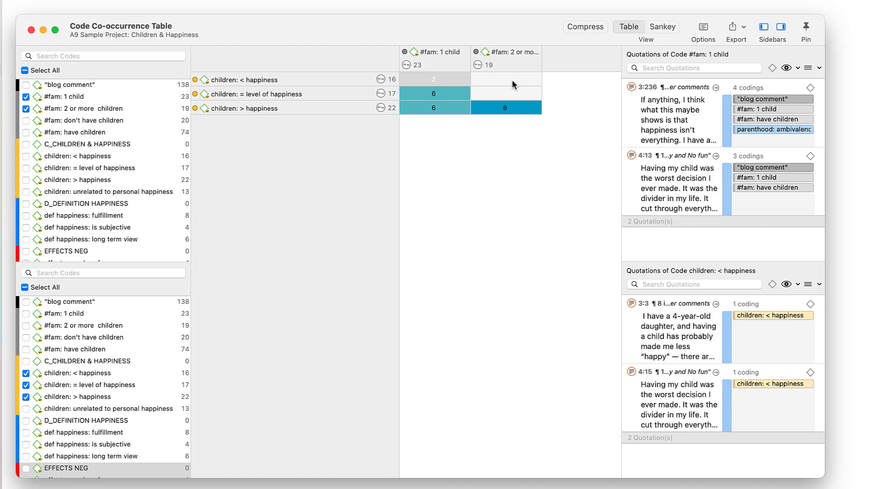
left_click_drag(537, 64, 582, 65)
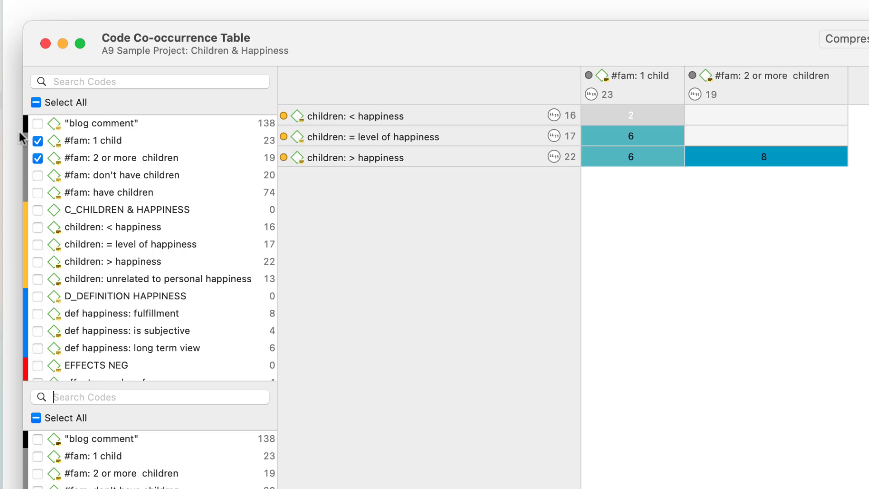
Step: Untick #fam: 1 child and #fam: 2 or more children from the columns
left_click(38, 140)
left_click(38, 158)
left_click(37, 158)
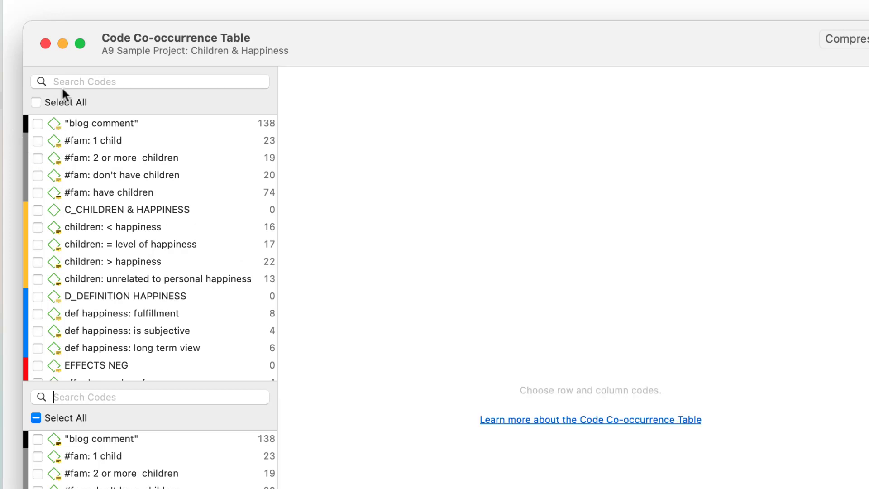
Step: Search 'eff' and tick all 12 effects codes as column codes
type("eff")
left_click(89, 120)
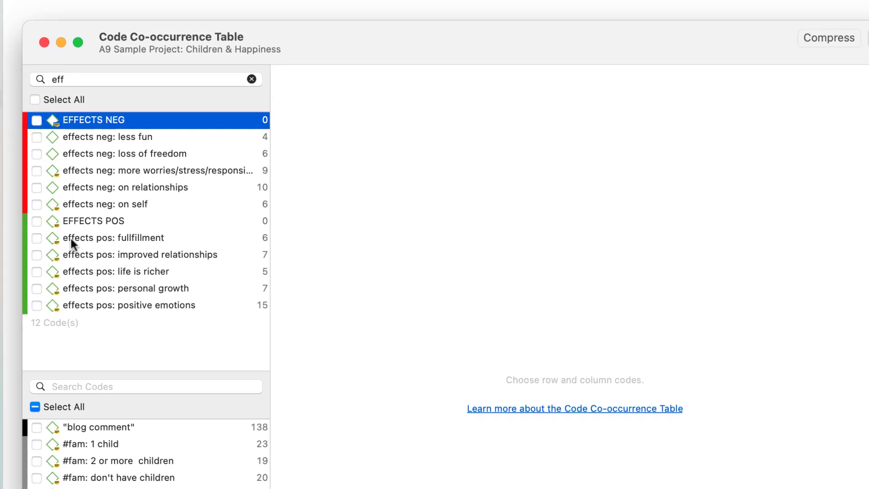
left_click(90, 314, "shift")
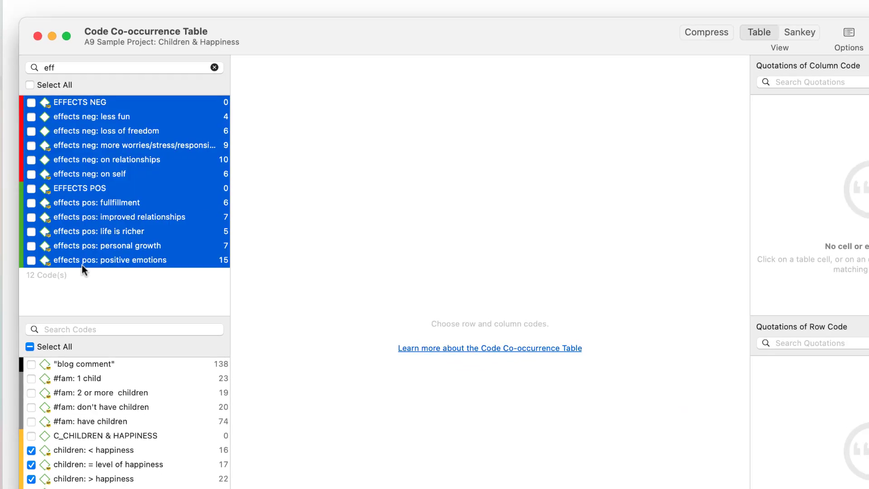
key("space")
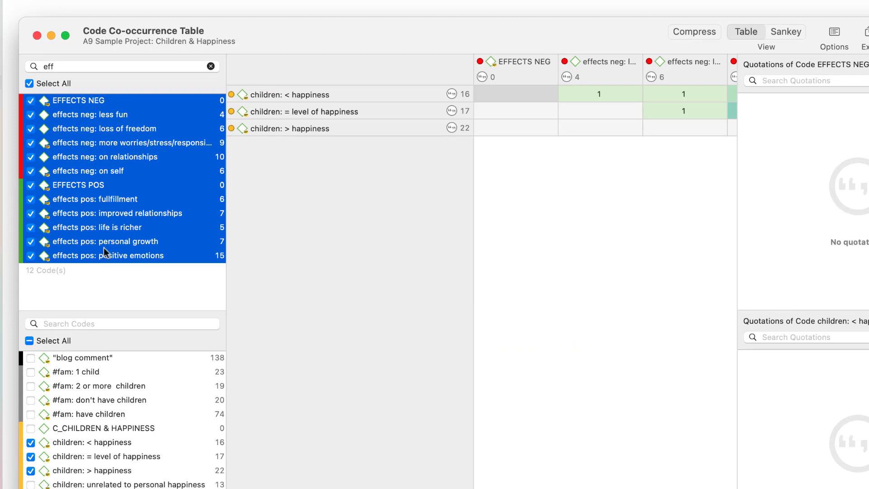
Step: Set the table Orientation to Rows from top code list
left_click(835, 31)
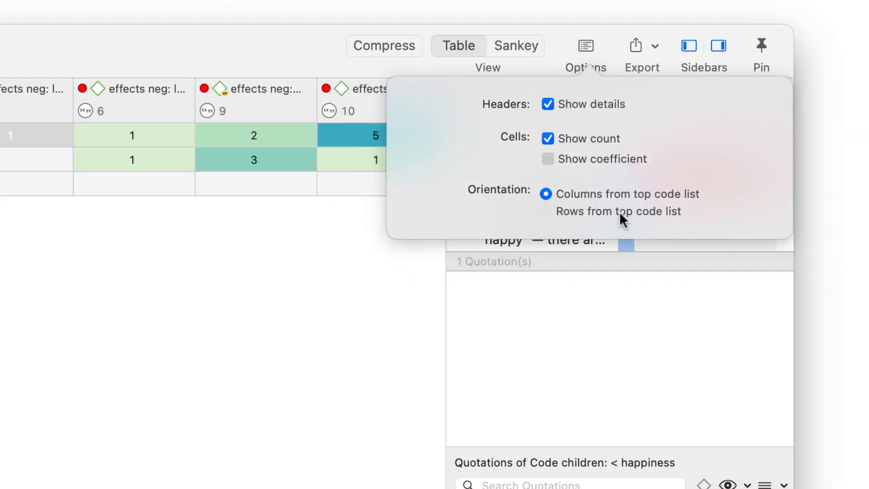
left_click(545, 211)
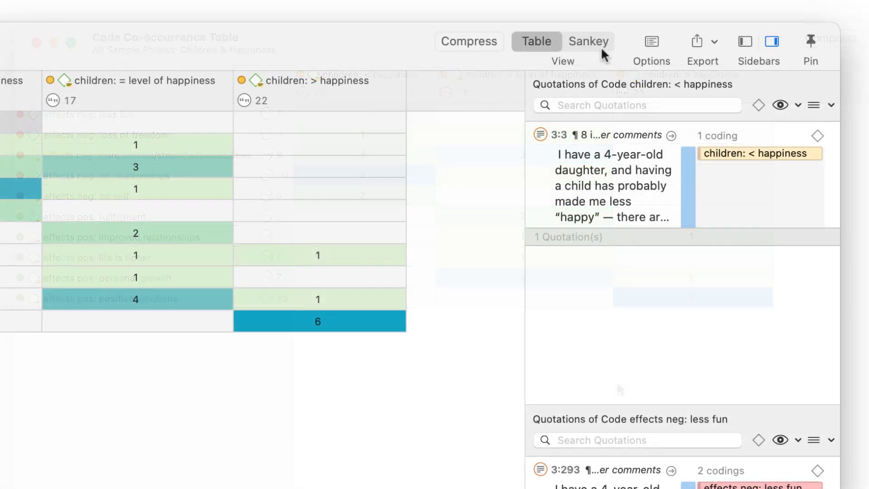
Step: Switch to the Sankey view, highlight each children node, and list personal growth and on relationships quotations
left_click(591, 42)
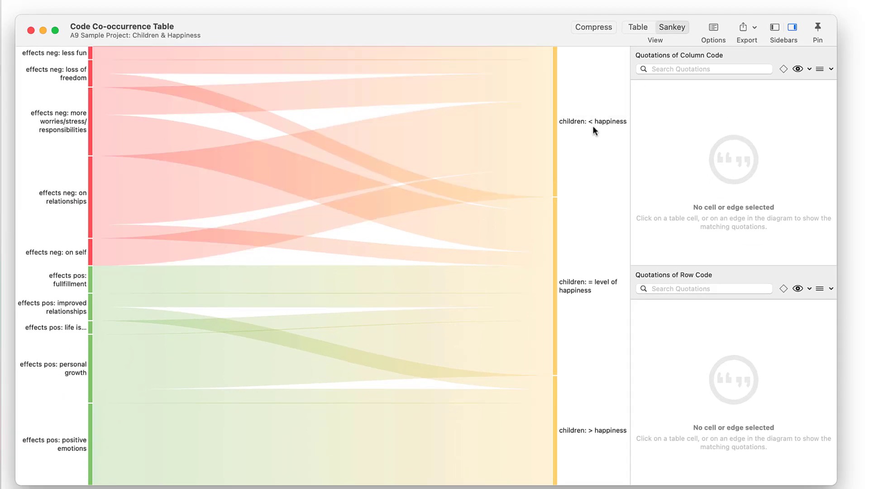
left_click(593, 124)
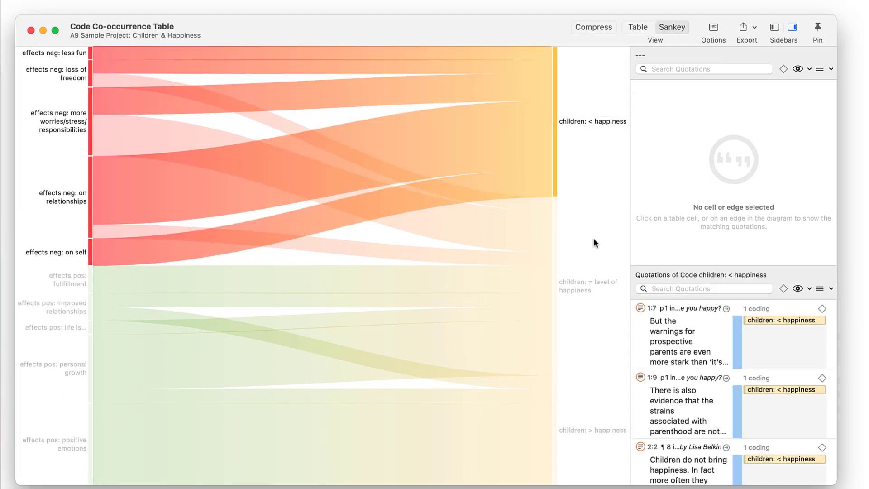
left_click(582, 280)
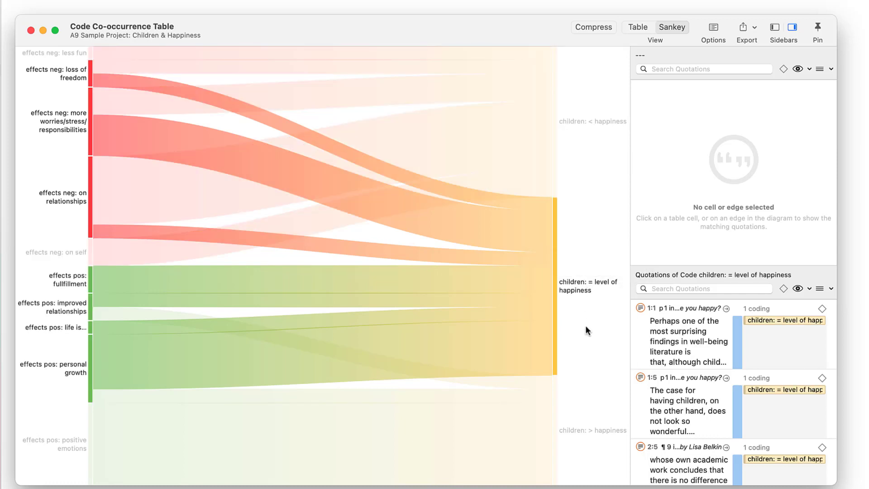
left_click(588, 430)
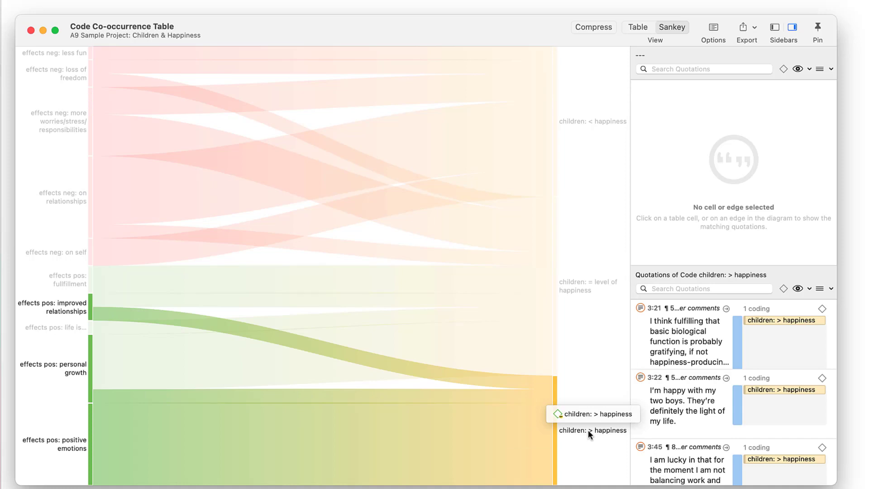
left_click(442, 375)
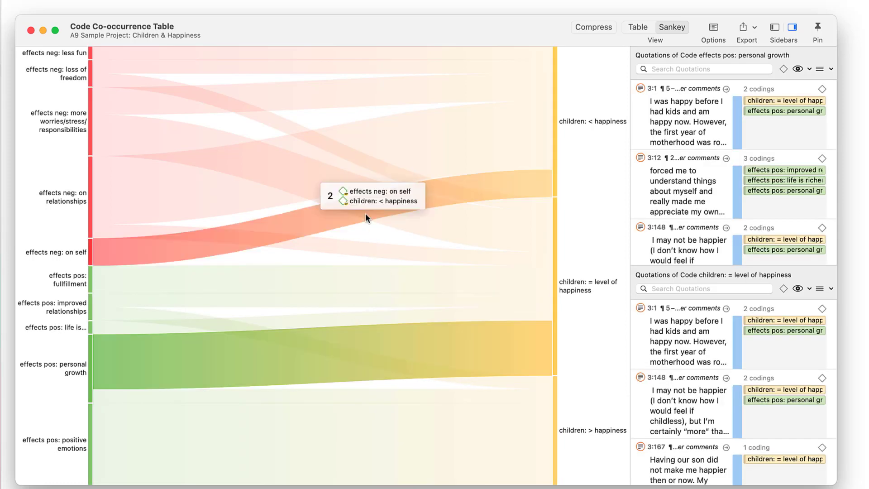
left_click(329, 185)
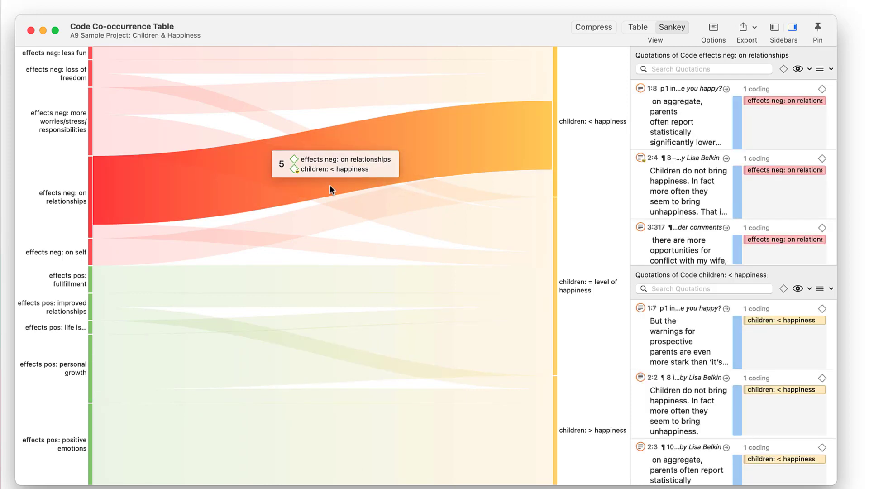